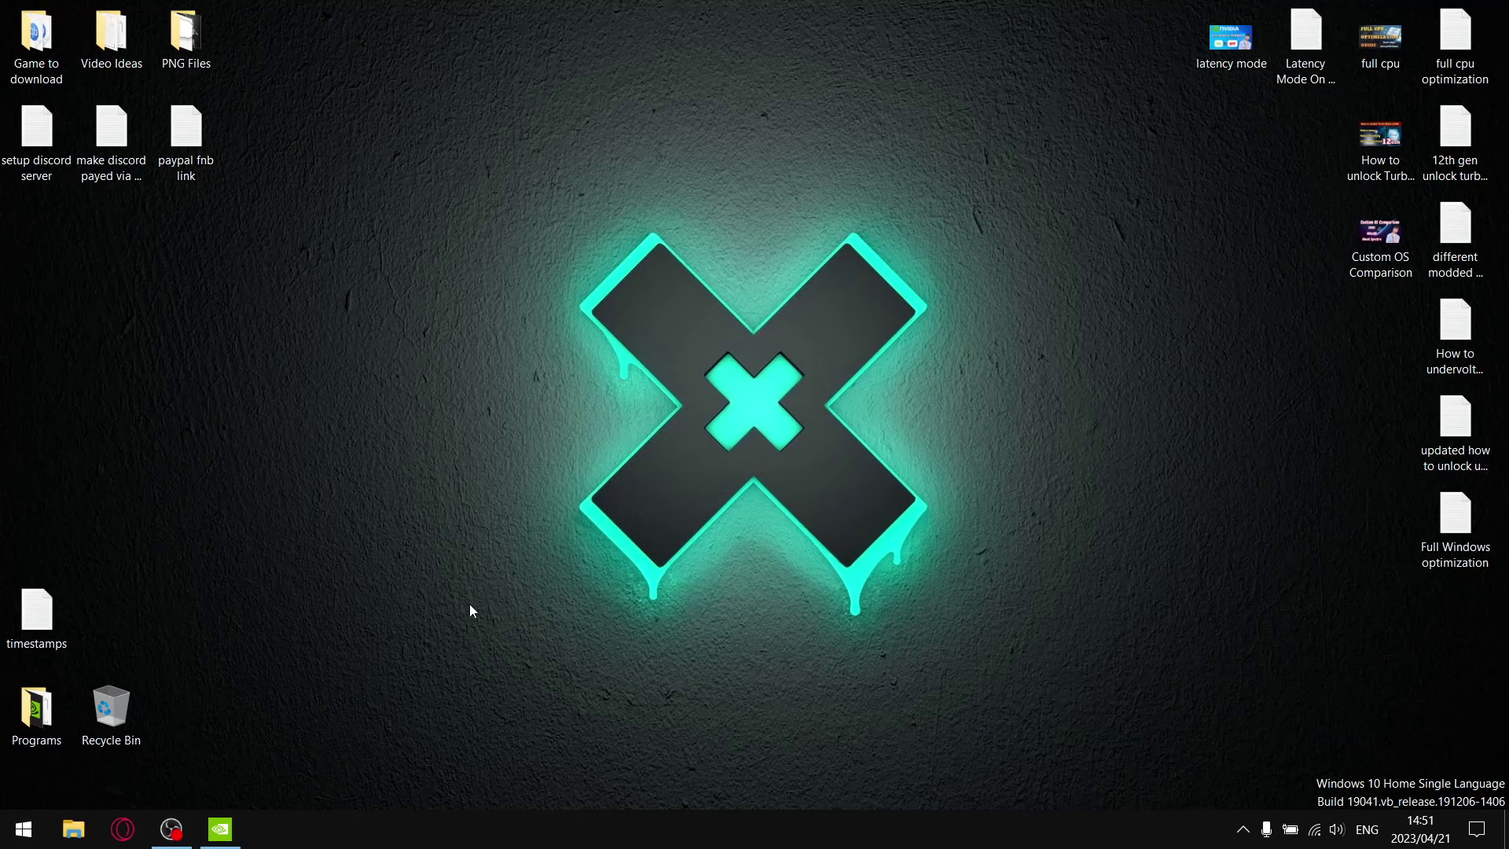
Step: Keep the global Low Latency Mode in Manage 3D Settings set to Ultra
click(220, 829)
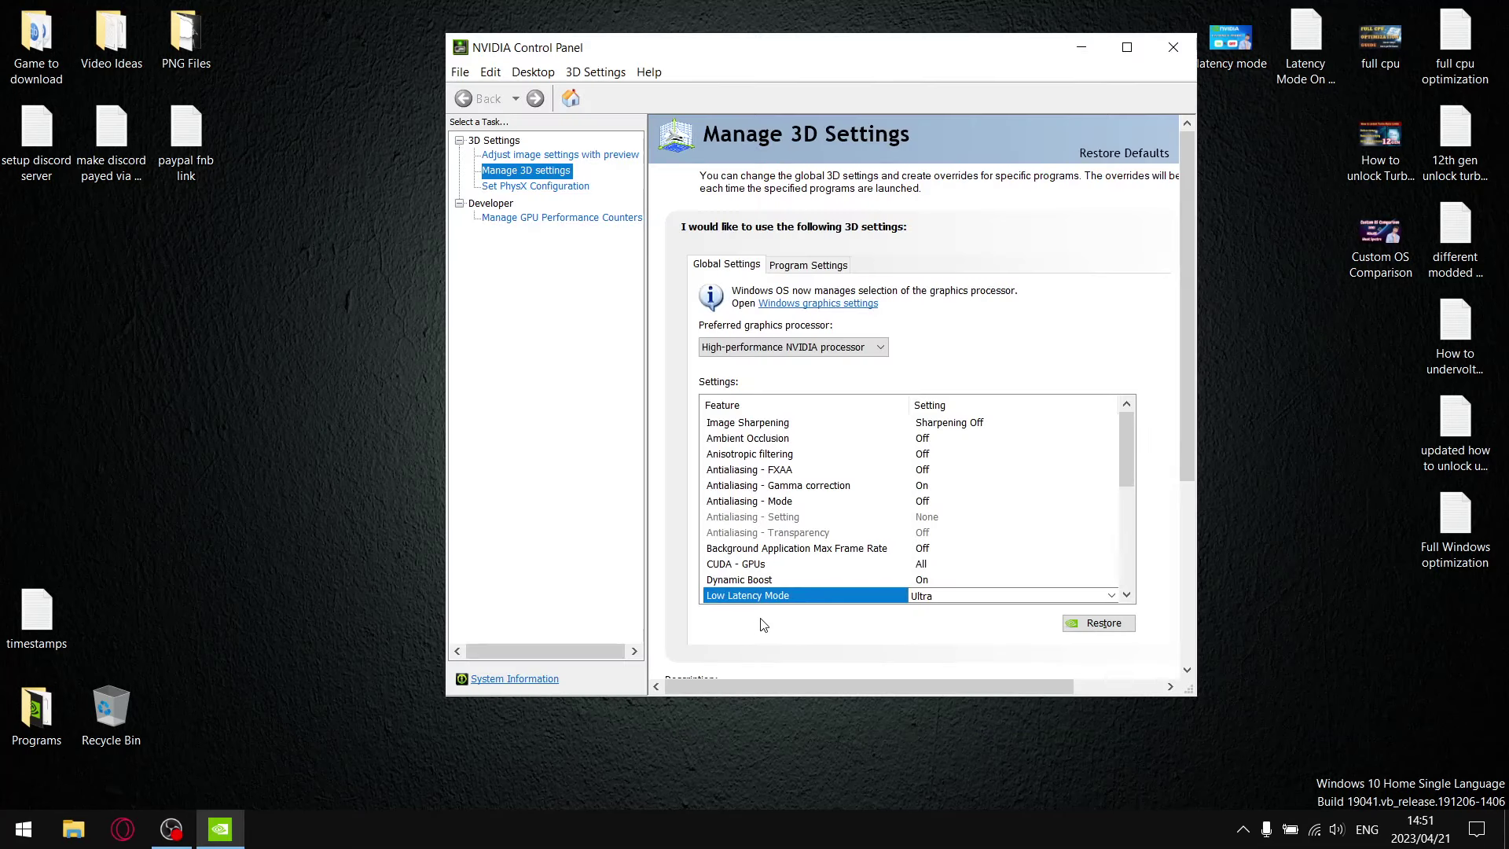
click(945, 601)
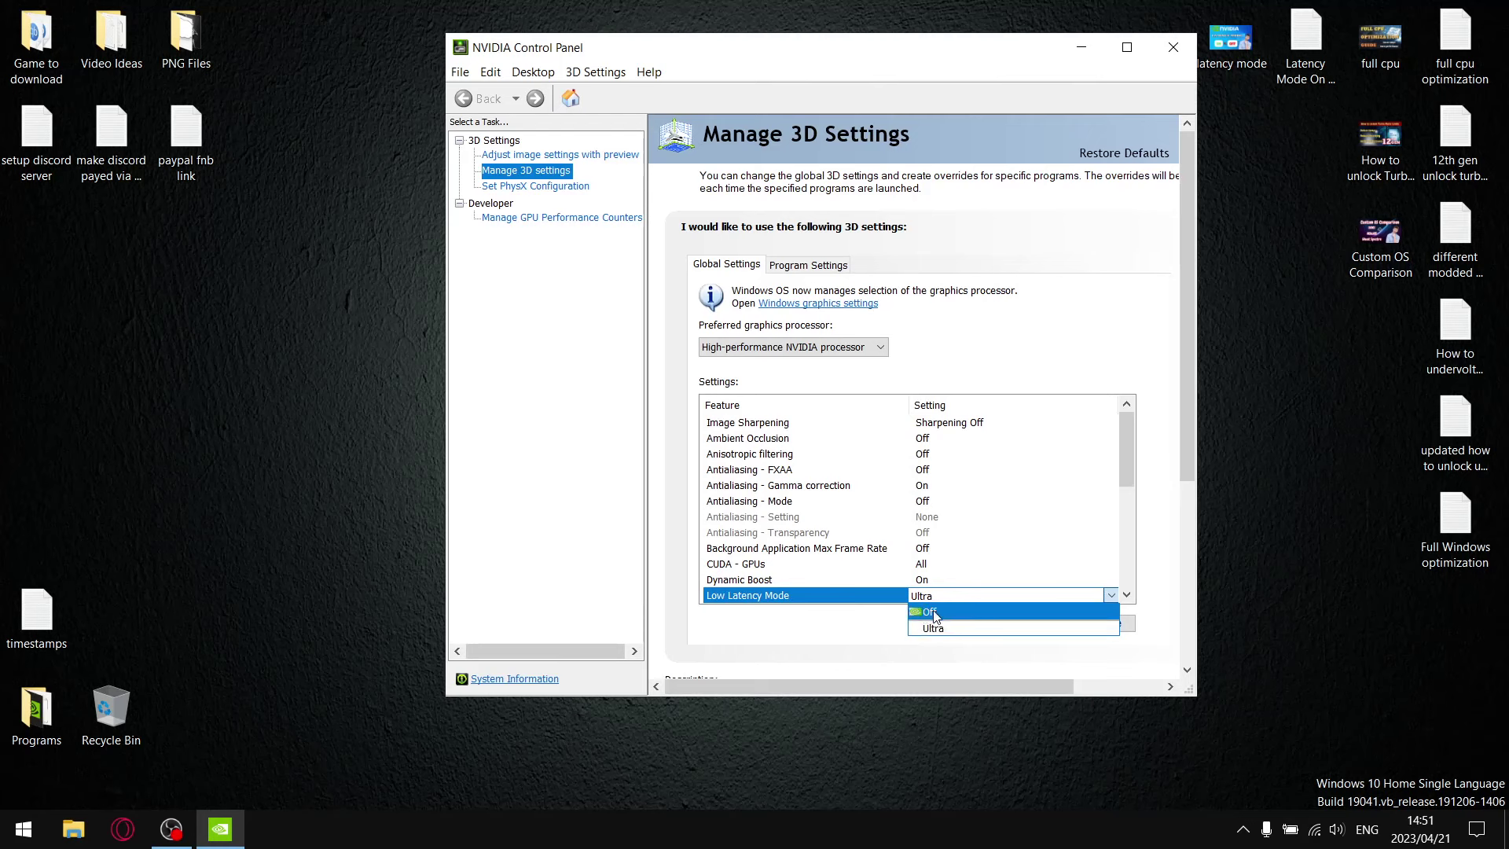
click(1050, 594)
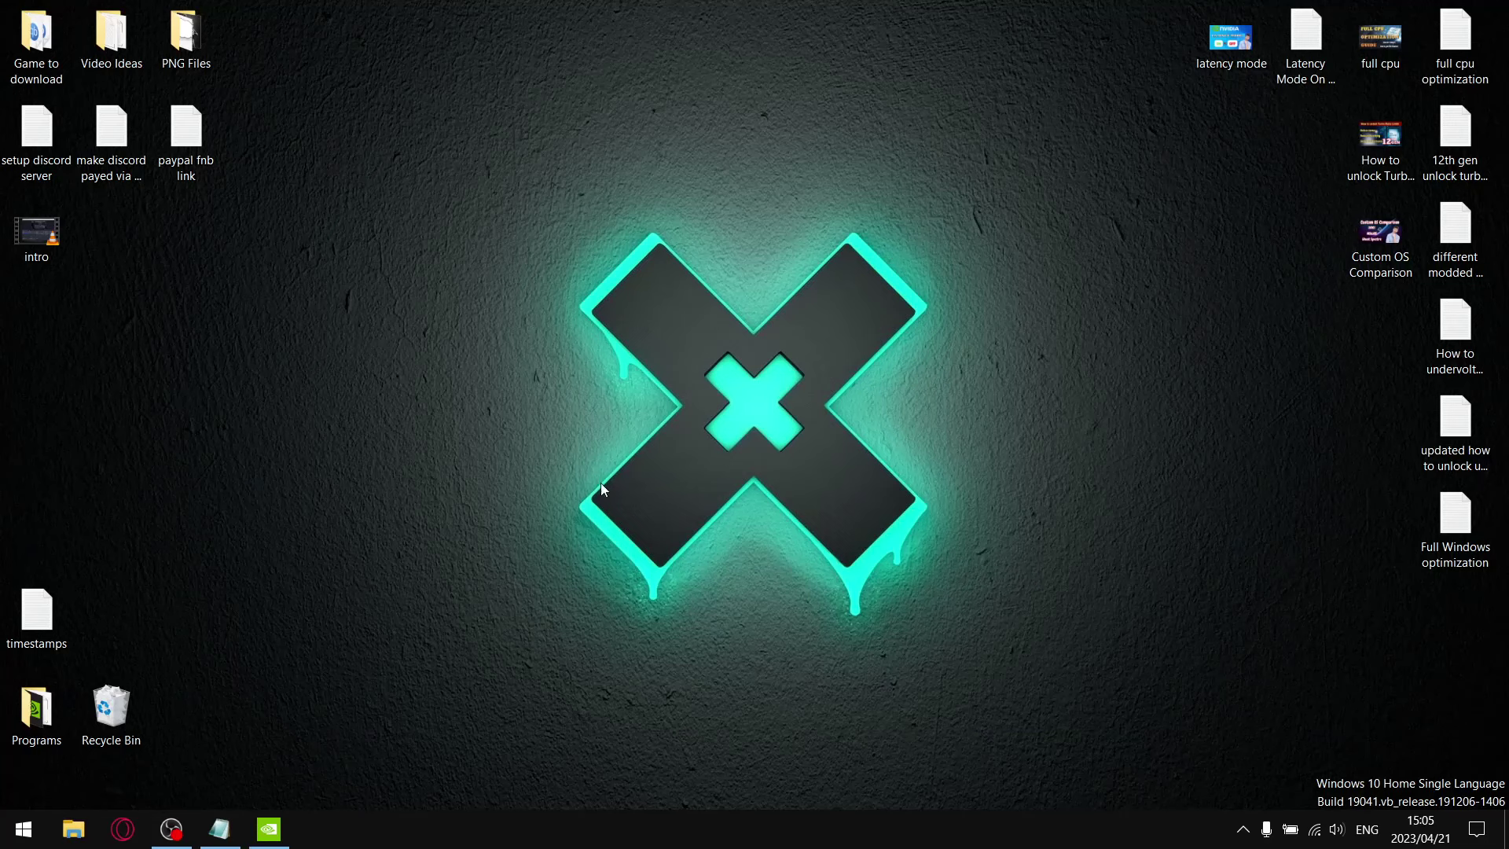
Step: Review the Manage 3D Settings page once more, then close NVIDIA Control Panel
click(269, 829)
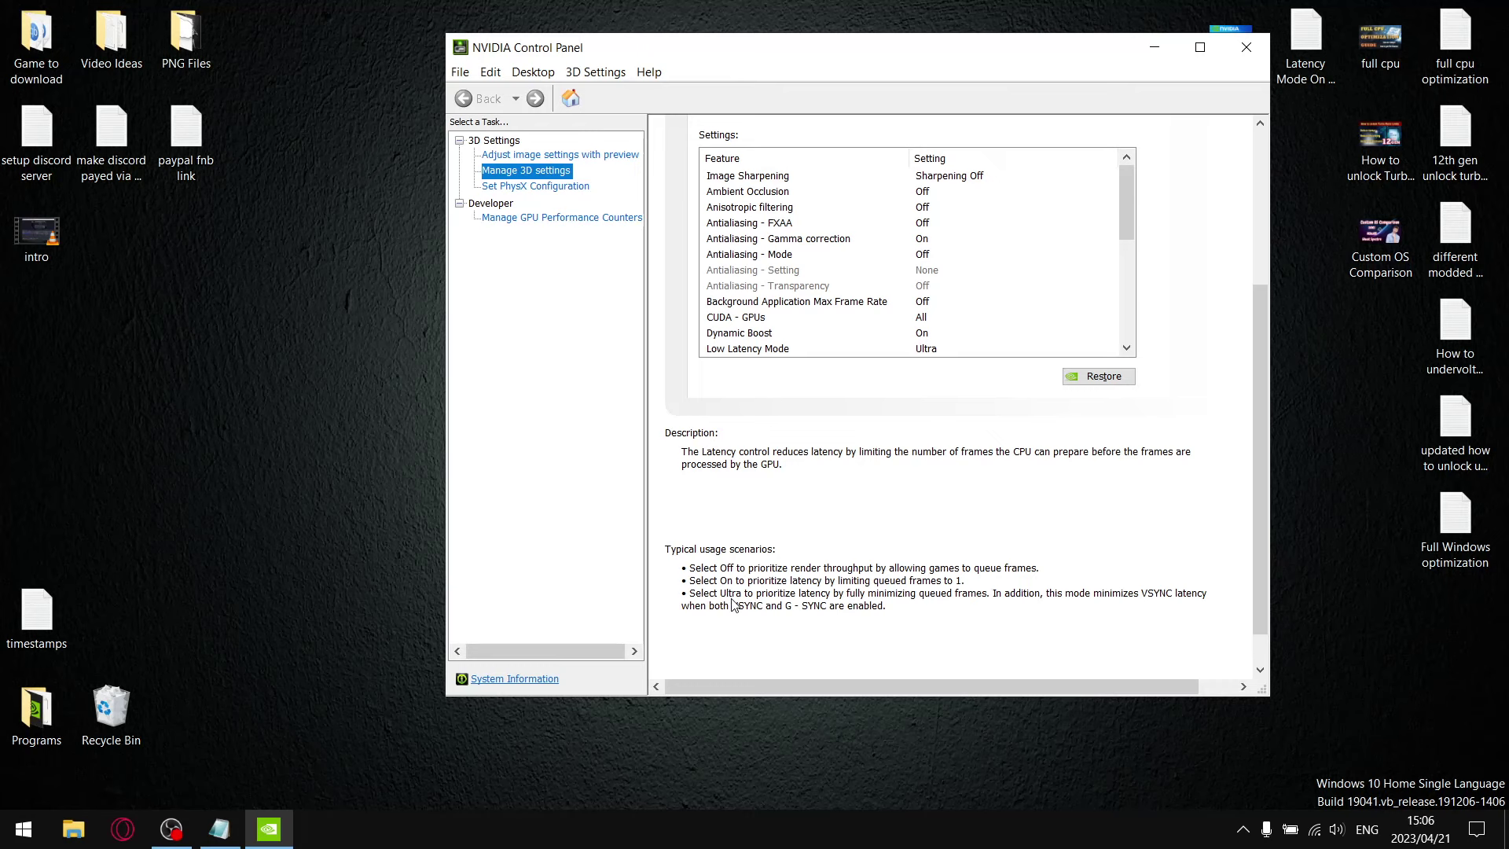
click(1245, 47)
Step: Open the 'Latency Mode On vs Off' notes and highlight The Last of Us and Returnal results
double_click(1327, 49)
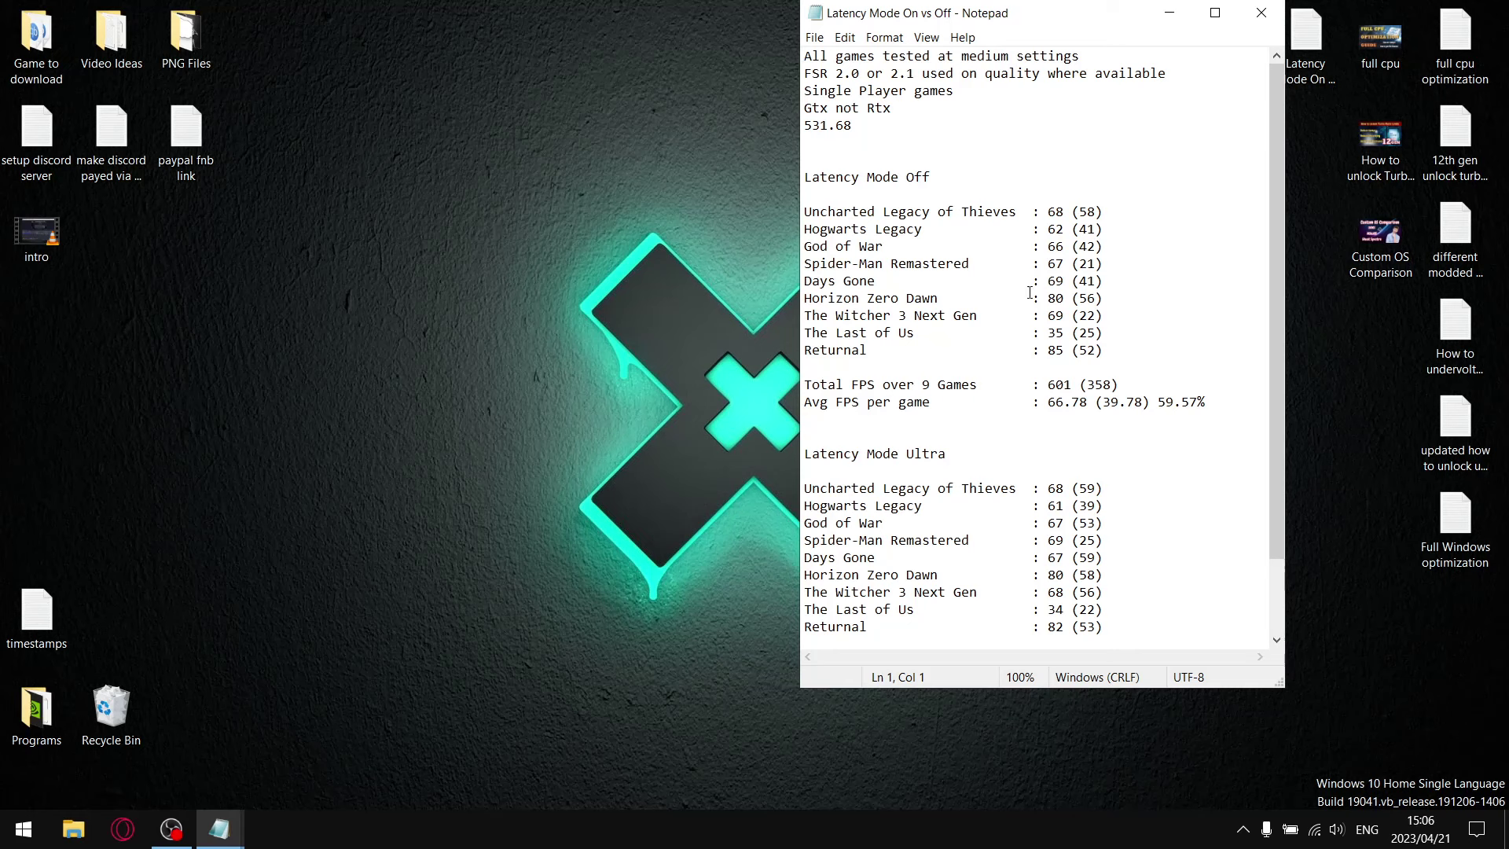
drag(1117, 367, 805, 334)
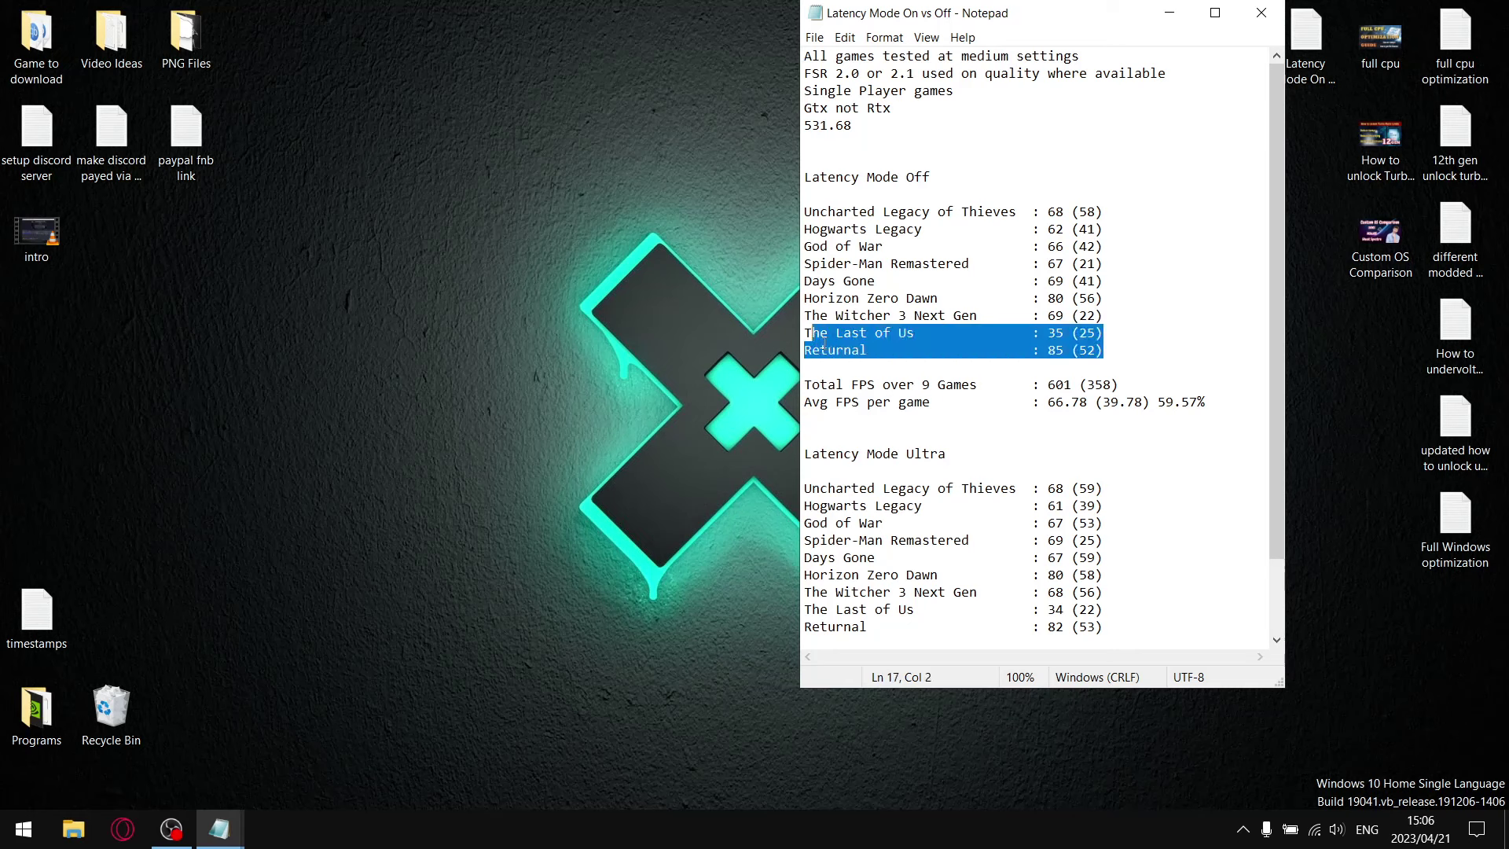
click(822, 349)
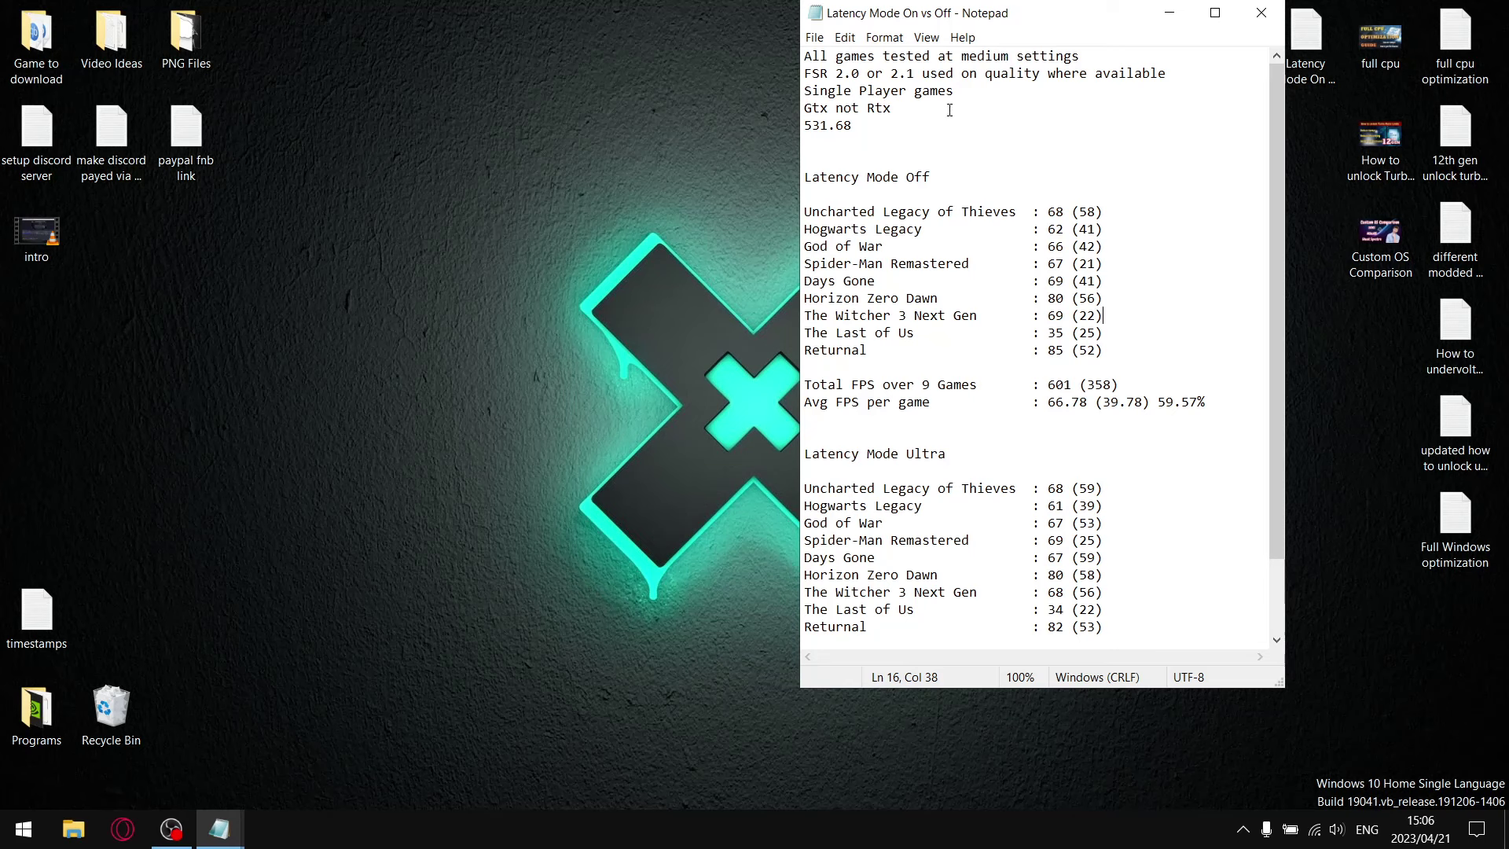
Step: Highlight the test conditions: Single Player games, Gtx, Rtx and driver 531.68
drag(955, 91, 822, 93)
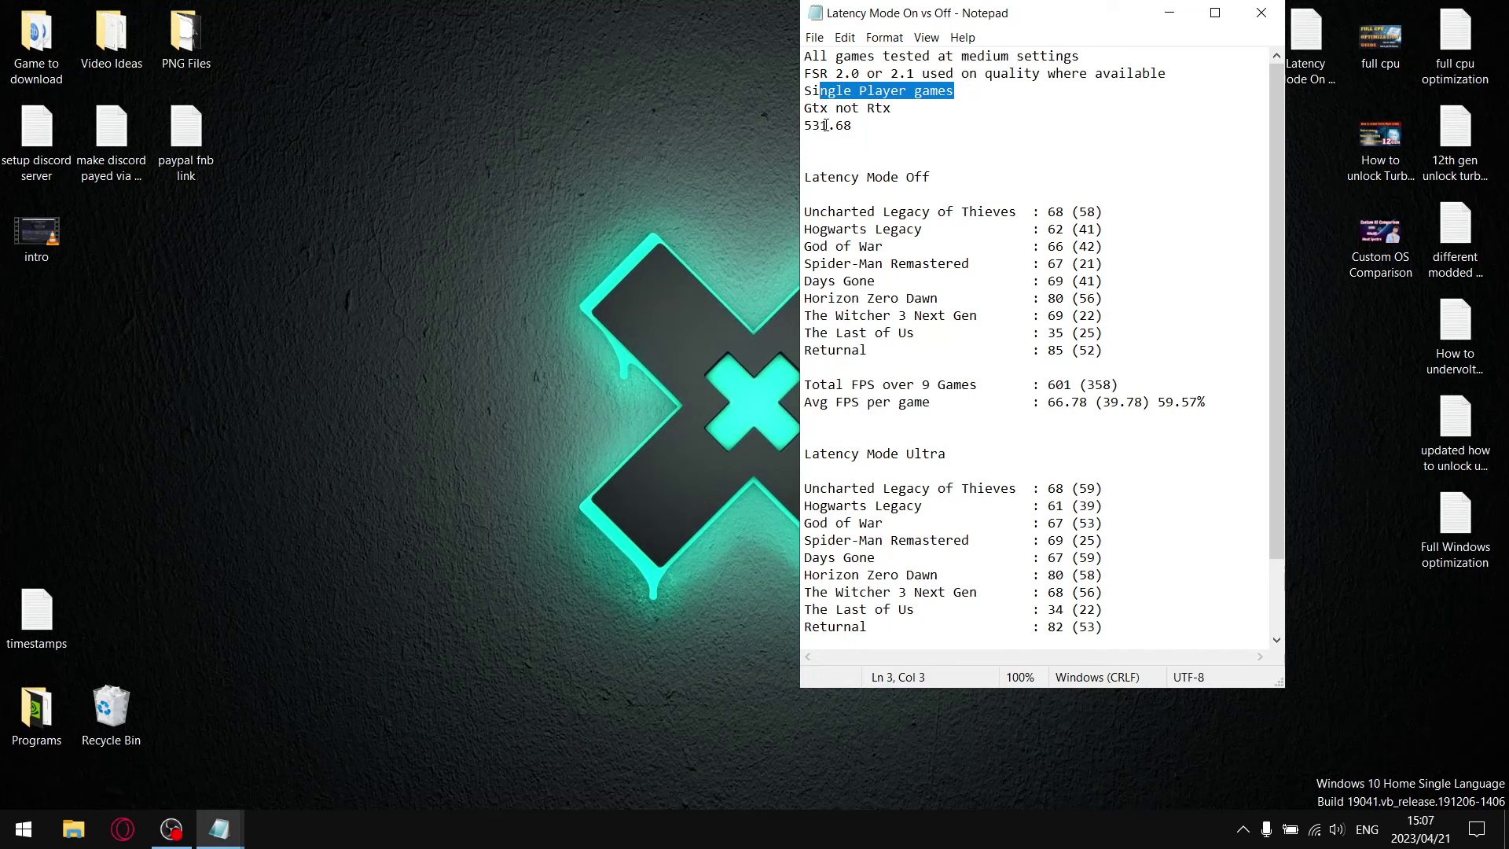
drag(828, 108, 803, 108)
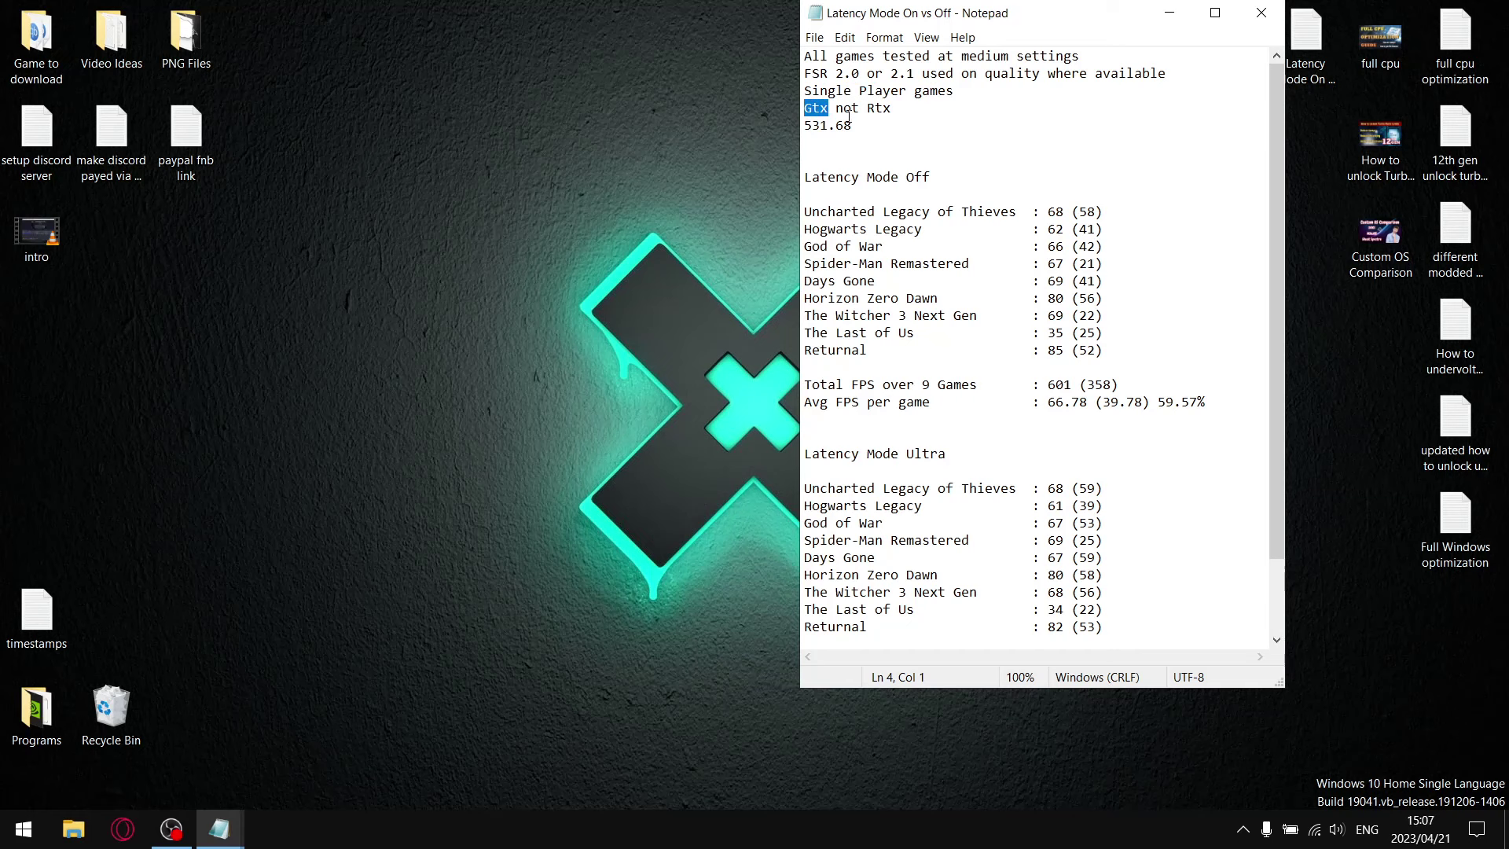
drag(894, 108, 865, 109)
drag(857, 126, 803, 125)
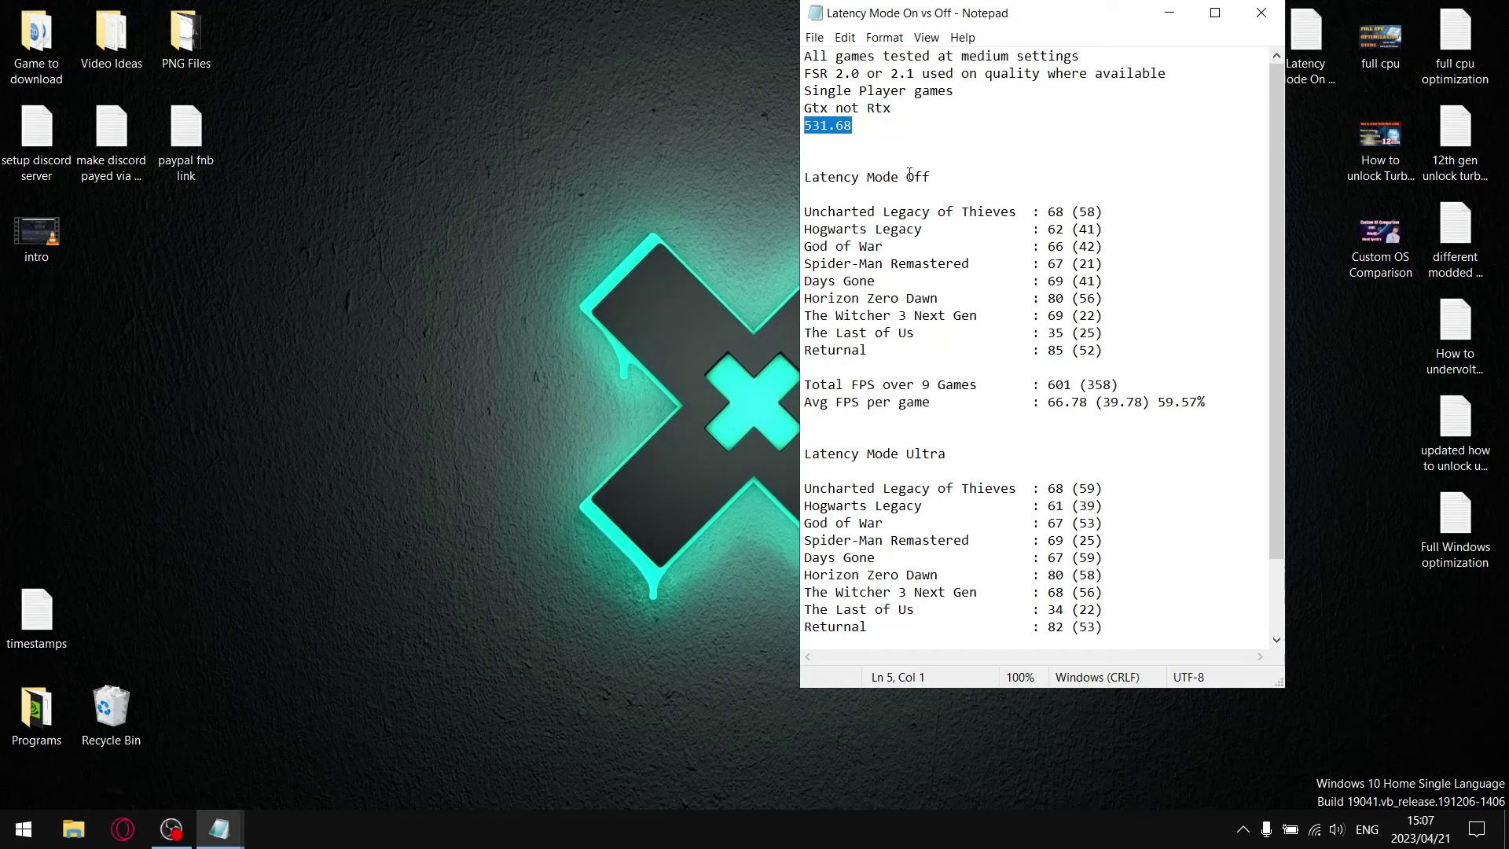
drag(904, 176, 939, 182)
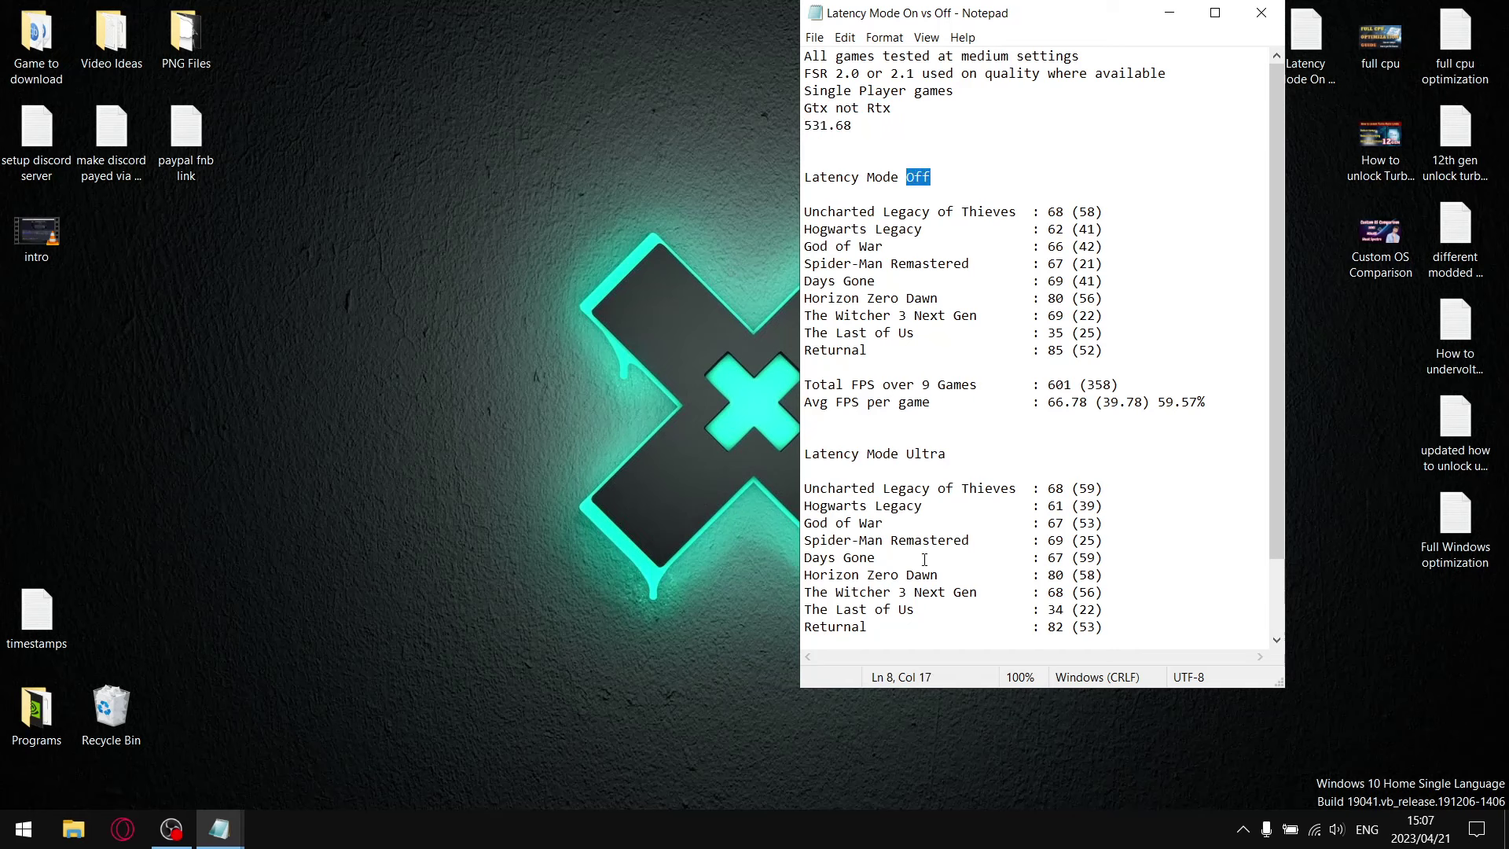
drag(956, 453, 905, 454)
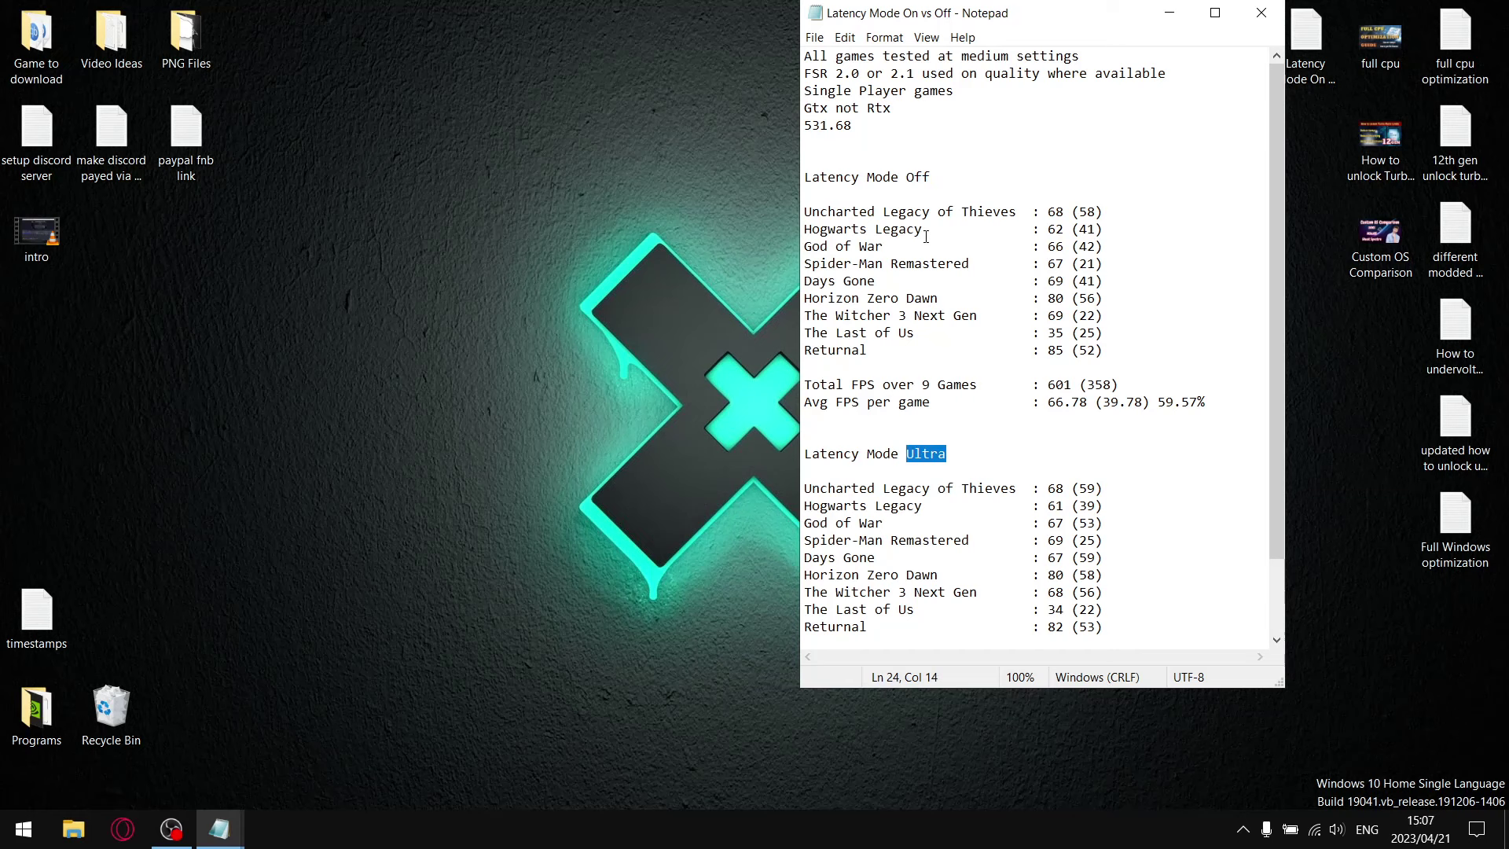
click(906, 263)
drag(932, 178, 896, 176)
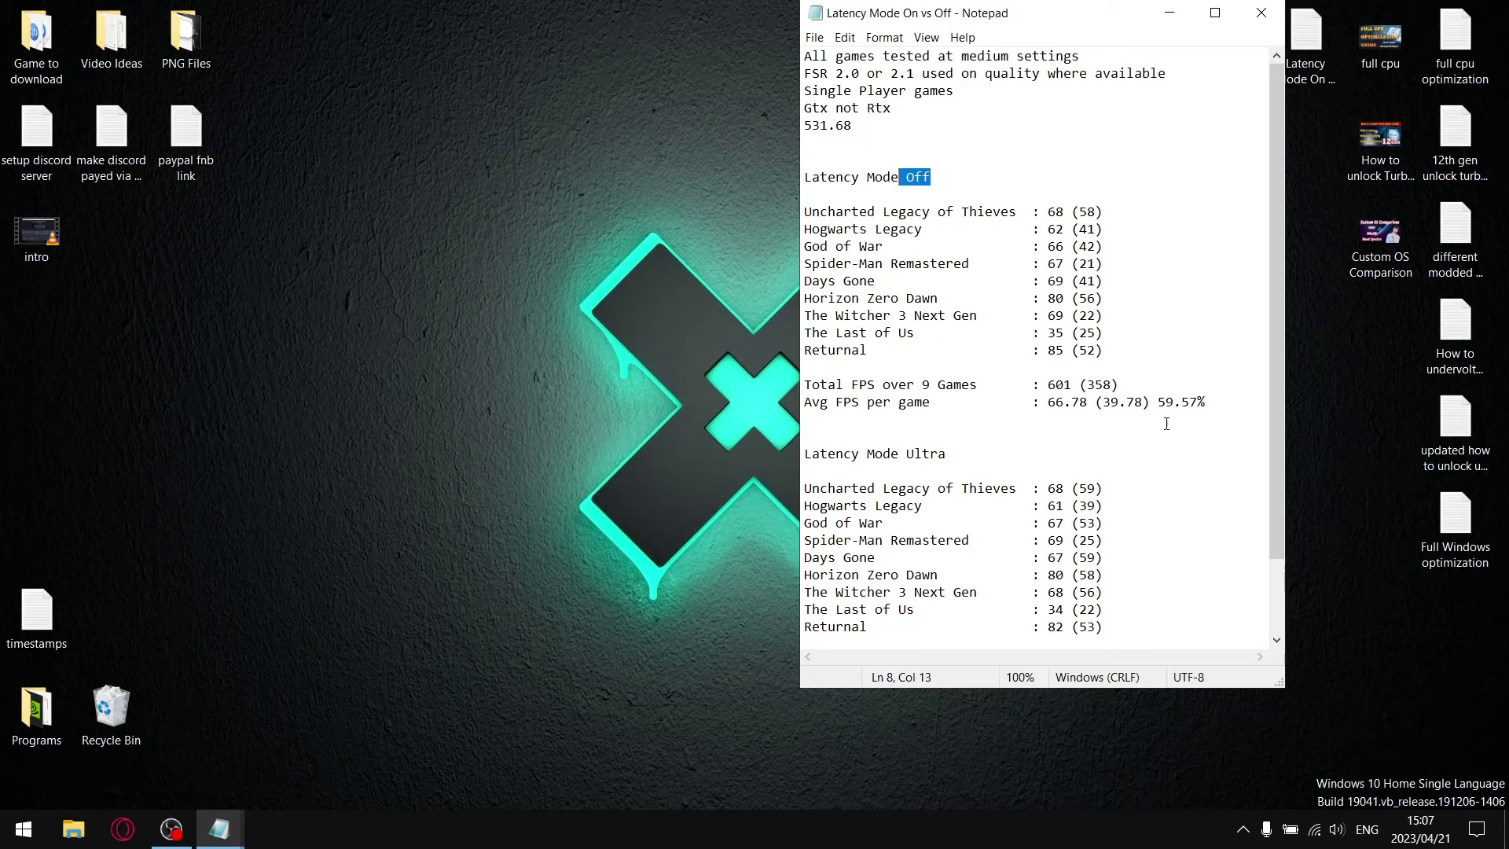
drag(1104, 332, 1041, 332)
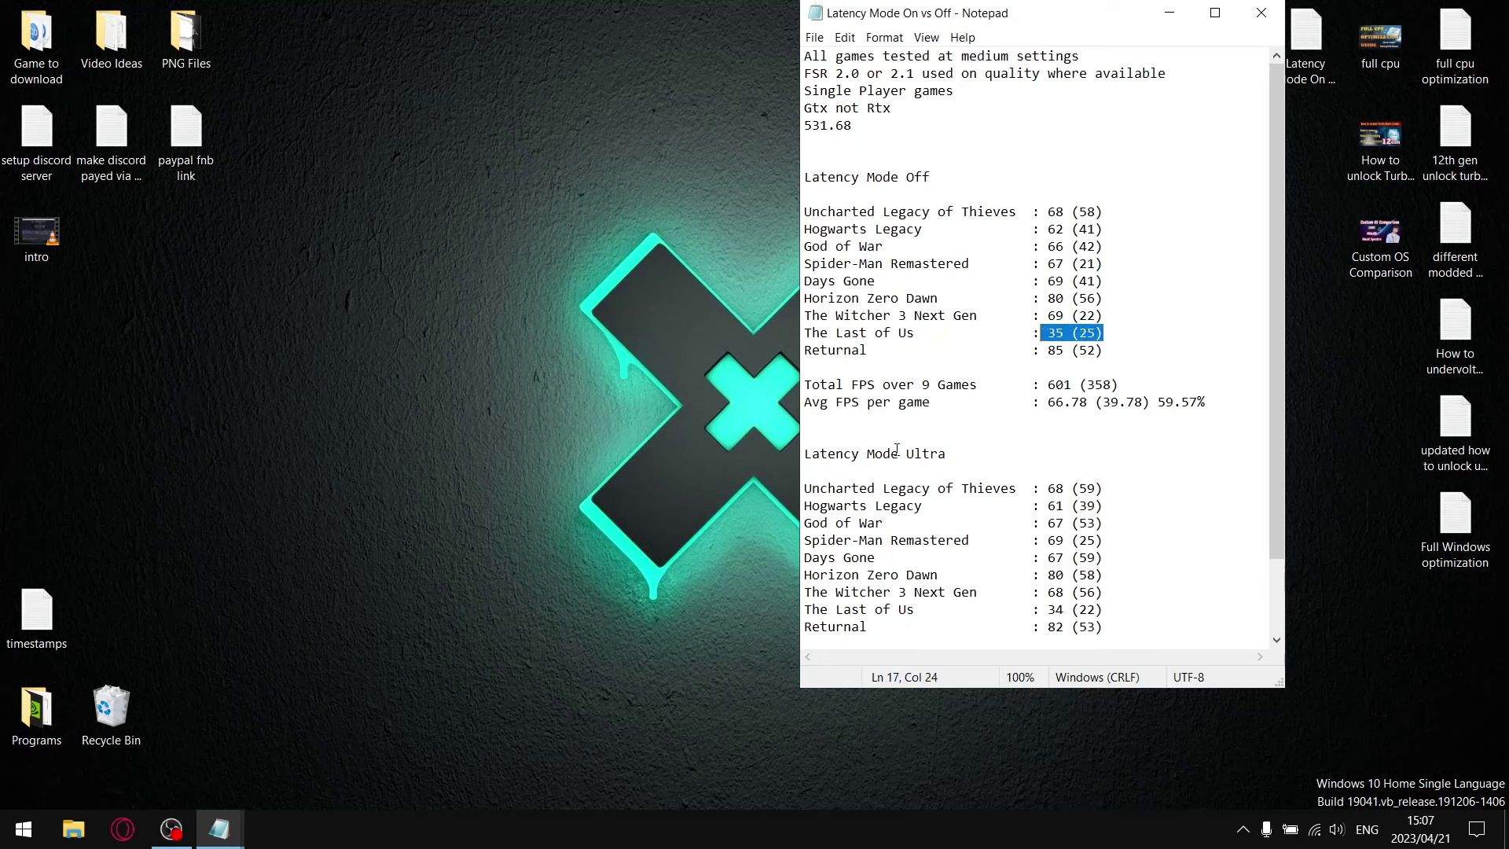
click(1222, 275)
drag(1070, 332, 1048, 333)
double_click(1090, 333)
click(1156, 324)
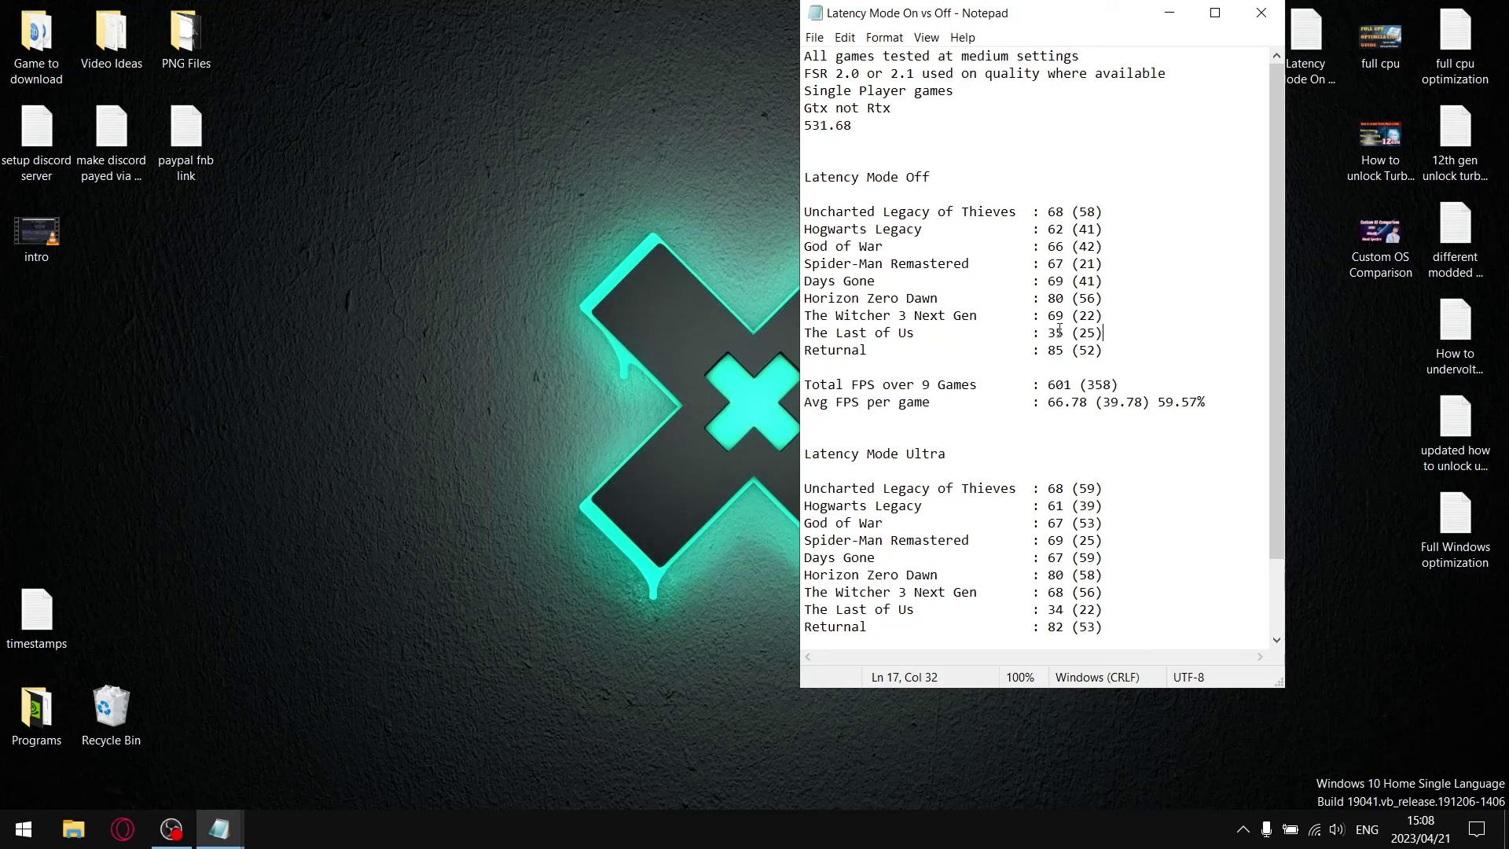
drag(1080, 384, 1054, 402)
click(1065, 448)
click(1087, 406)
drag(1114, 386, 1085, 384)
drag(1144, 403, 1103, 403)
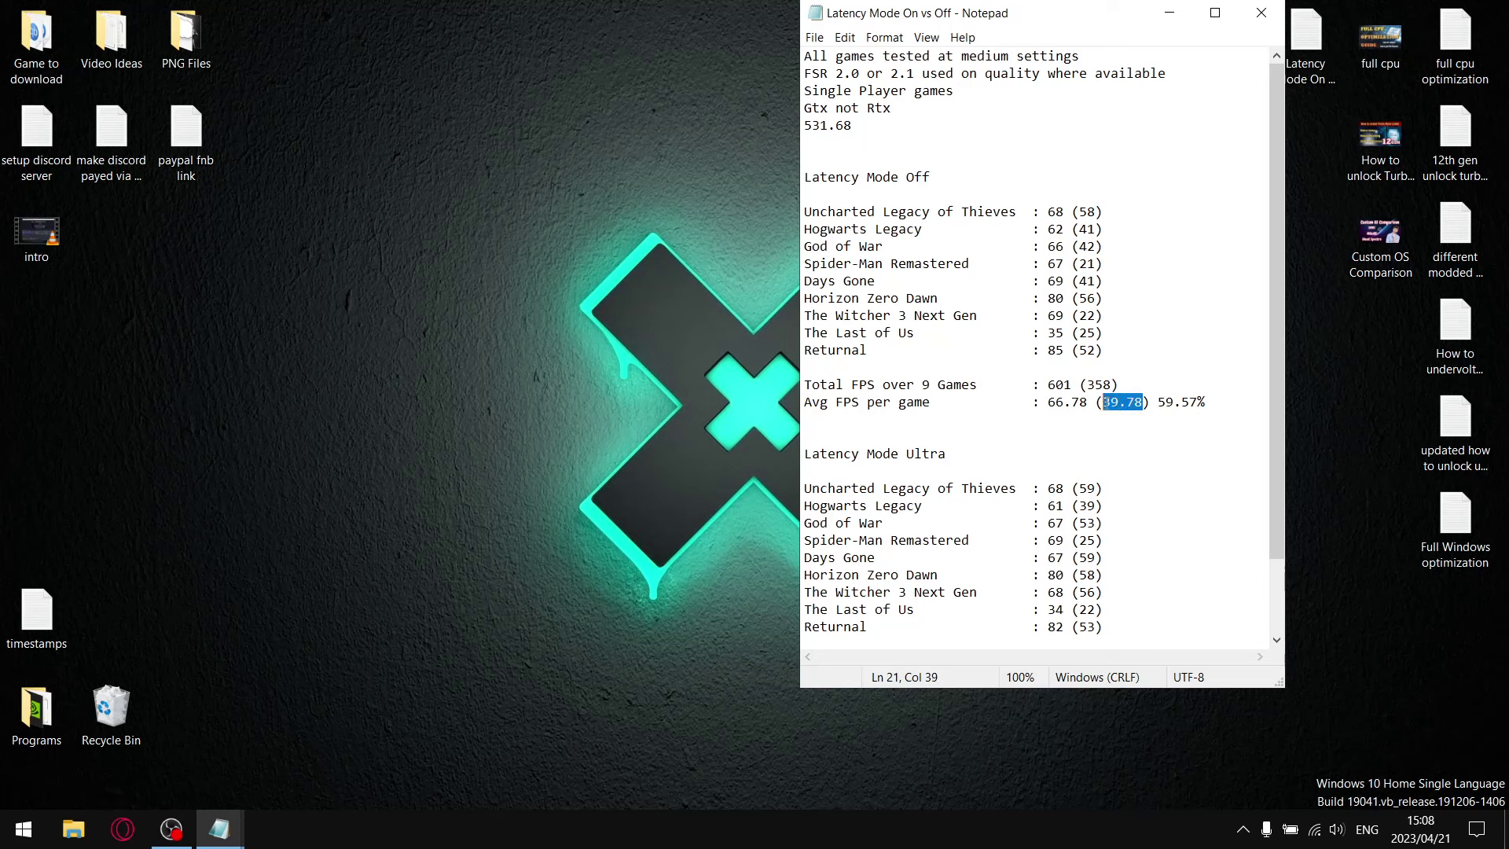
click(1094, 452)
drag(1144, 403, 1048, 403)
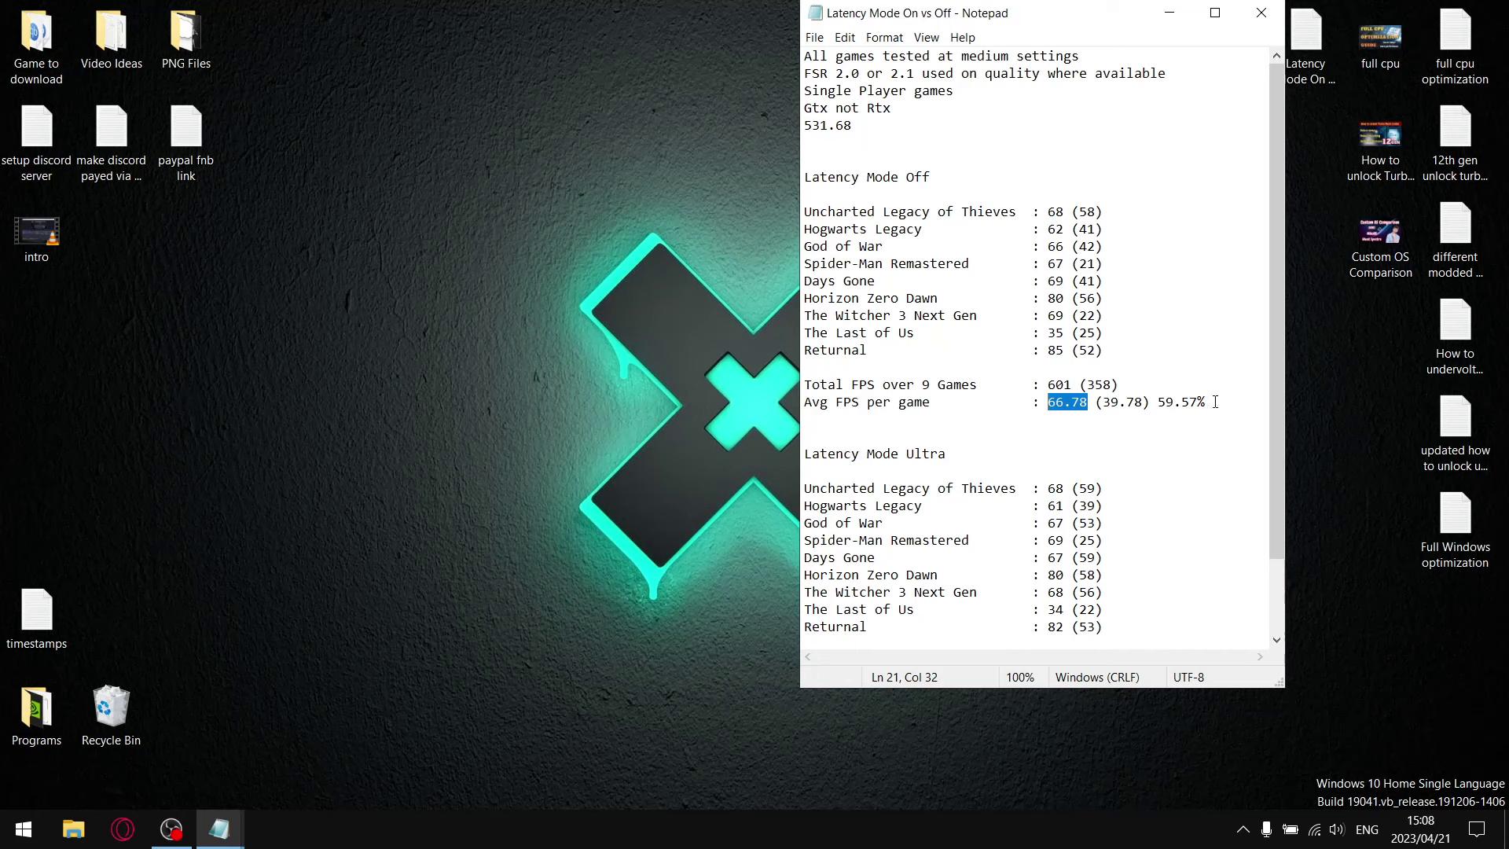
drag(1215, 403, 1156, 401)
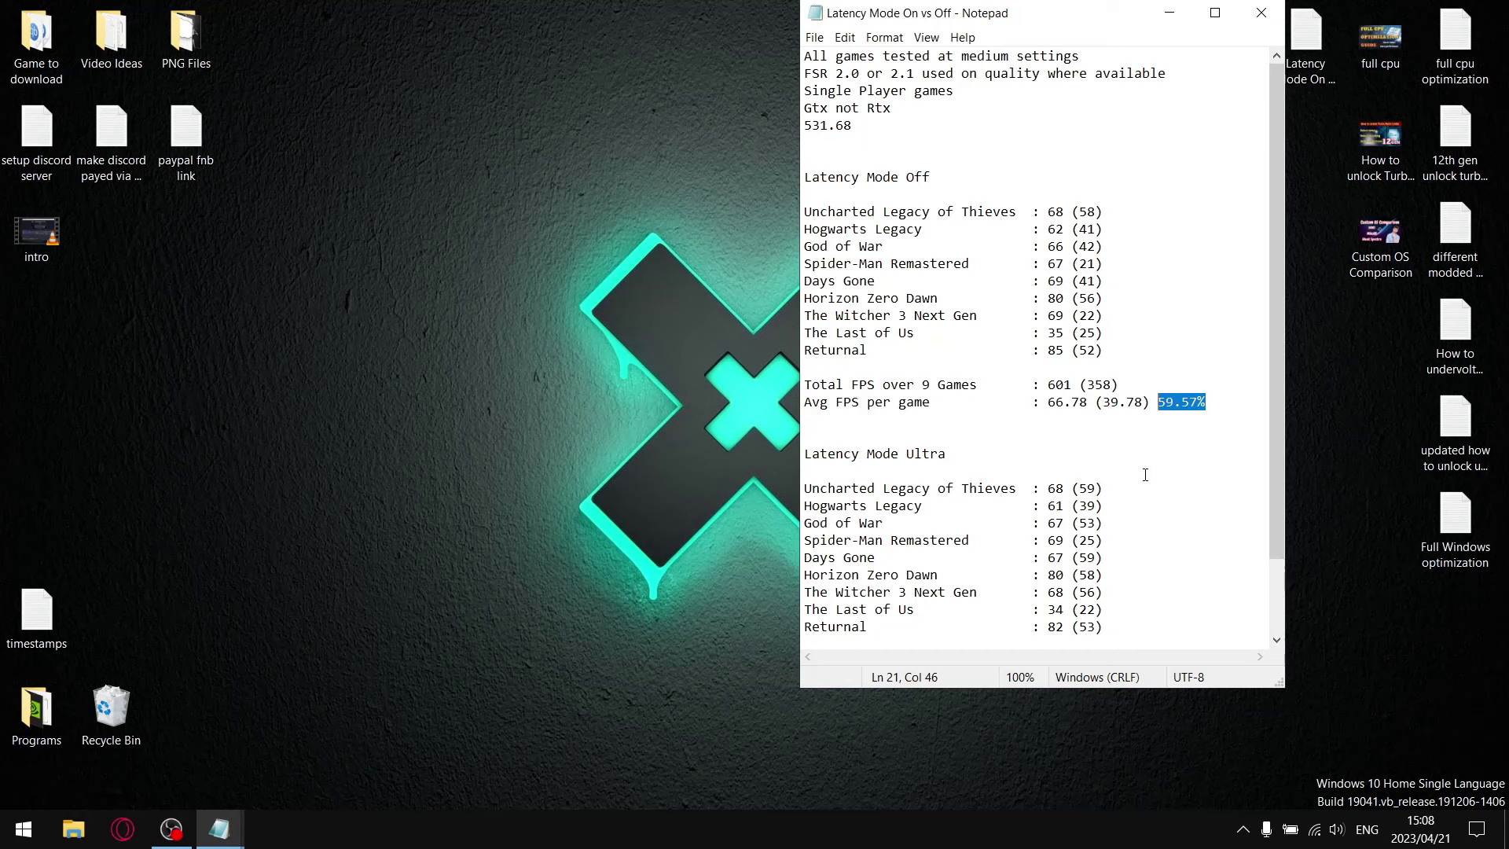
drag(1276, 389, 1274, 503)
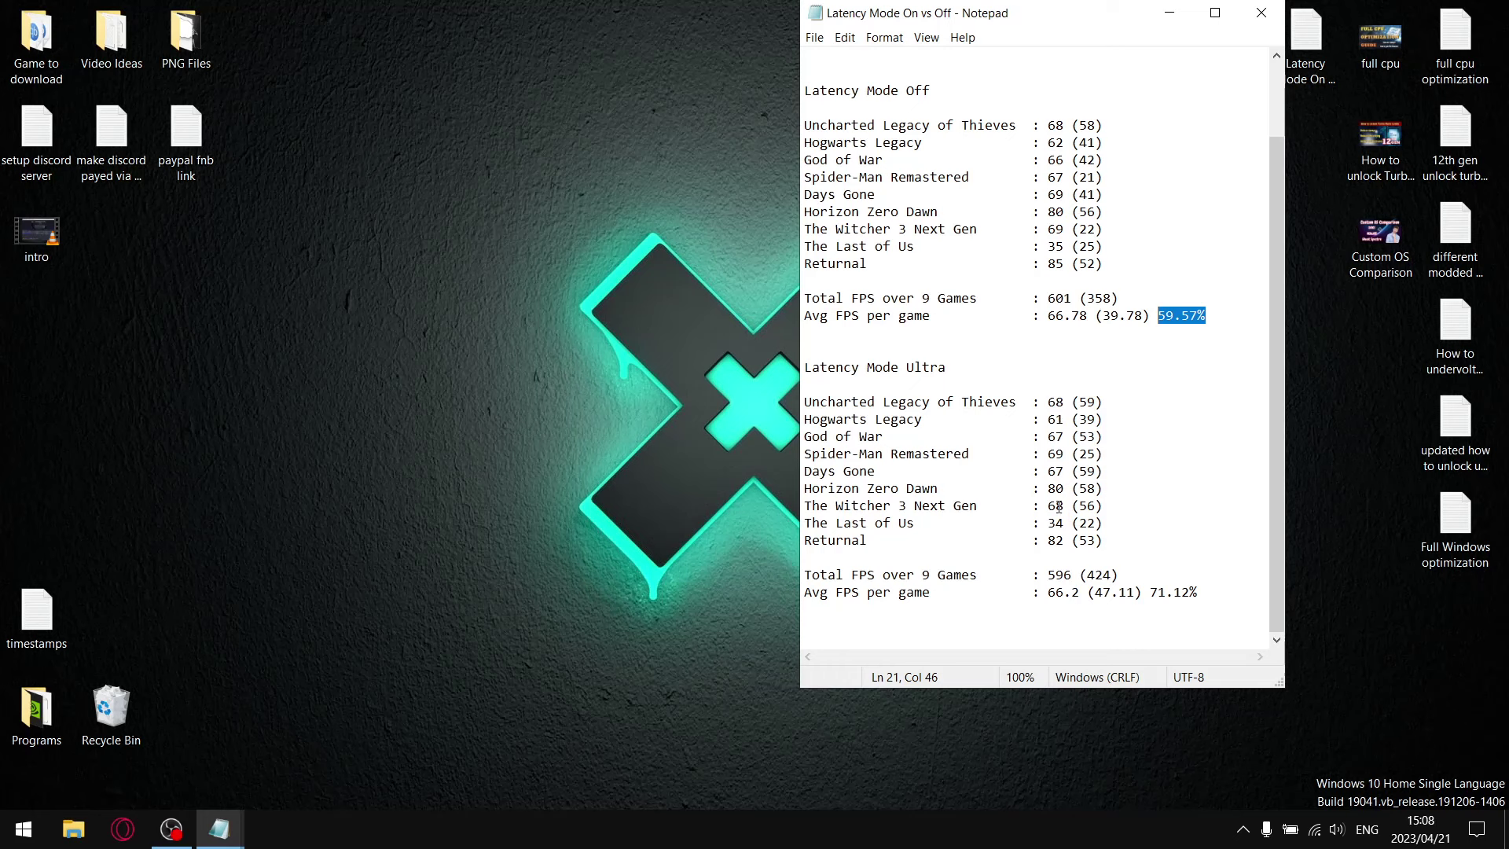
drag(1080, 575, 1047, 575)
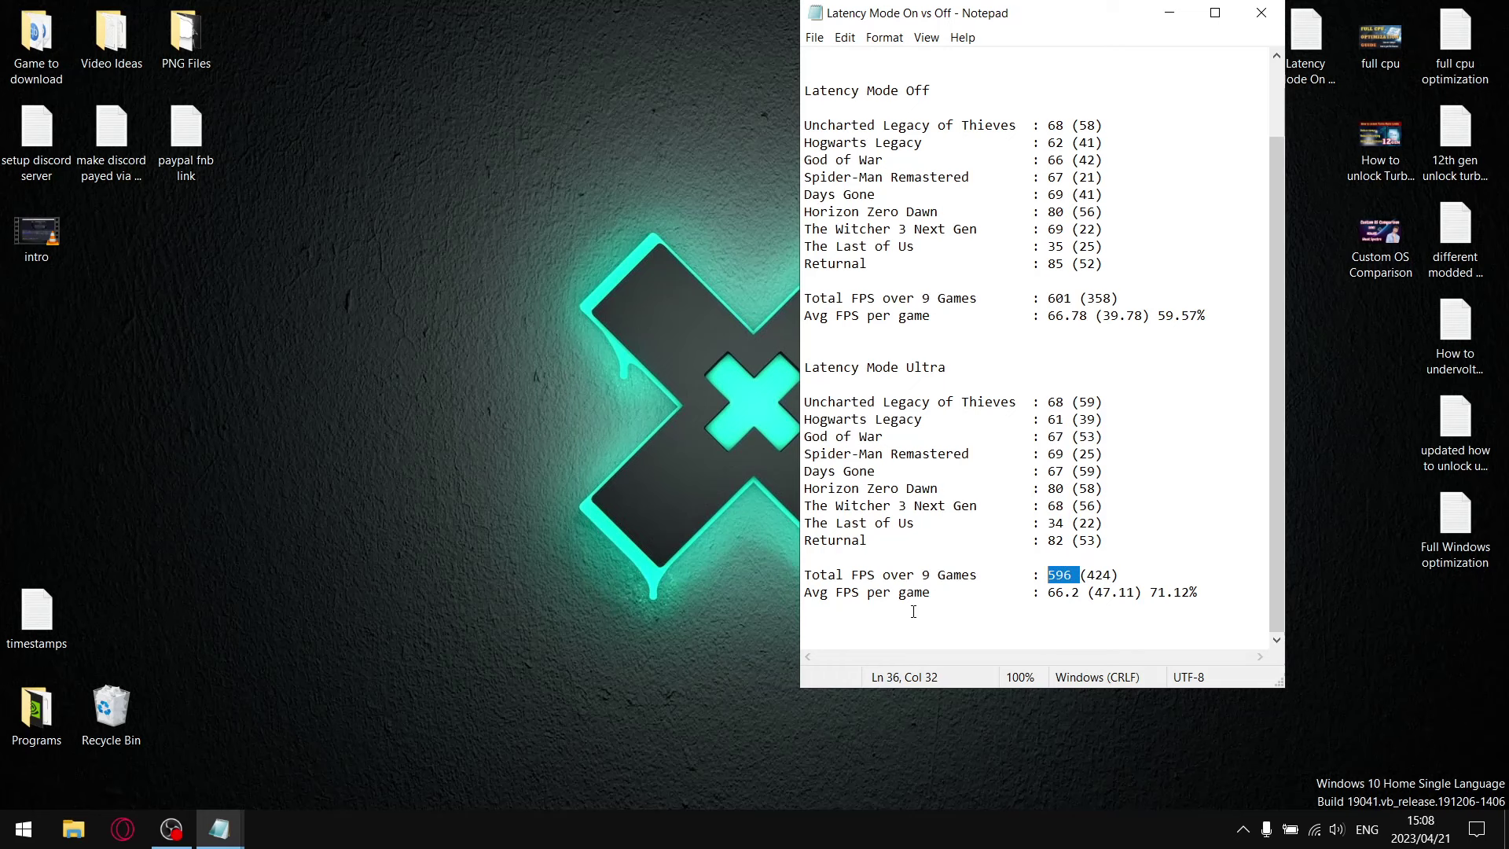
drag(1080, 592, 1048, 598)
drag(1096, 401, 1083, 398)
drag(1114, 574, 1088, 575)
drag(1138, 597, 1097, 594)
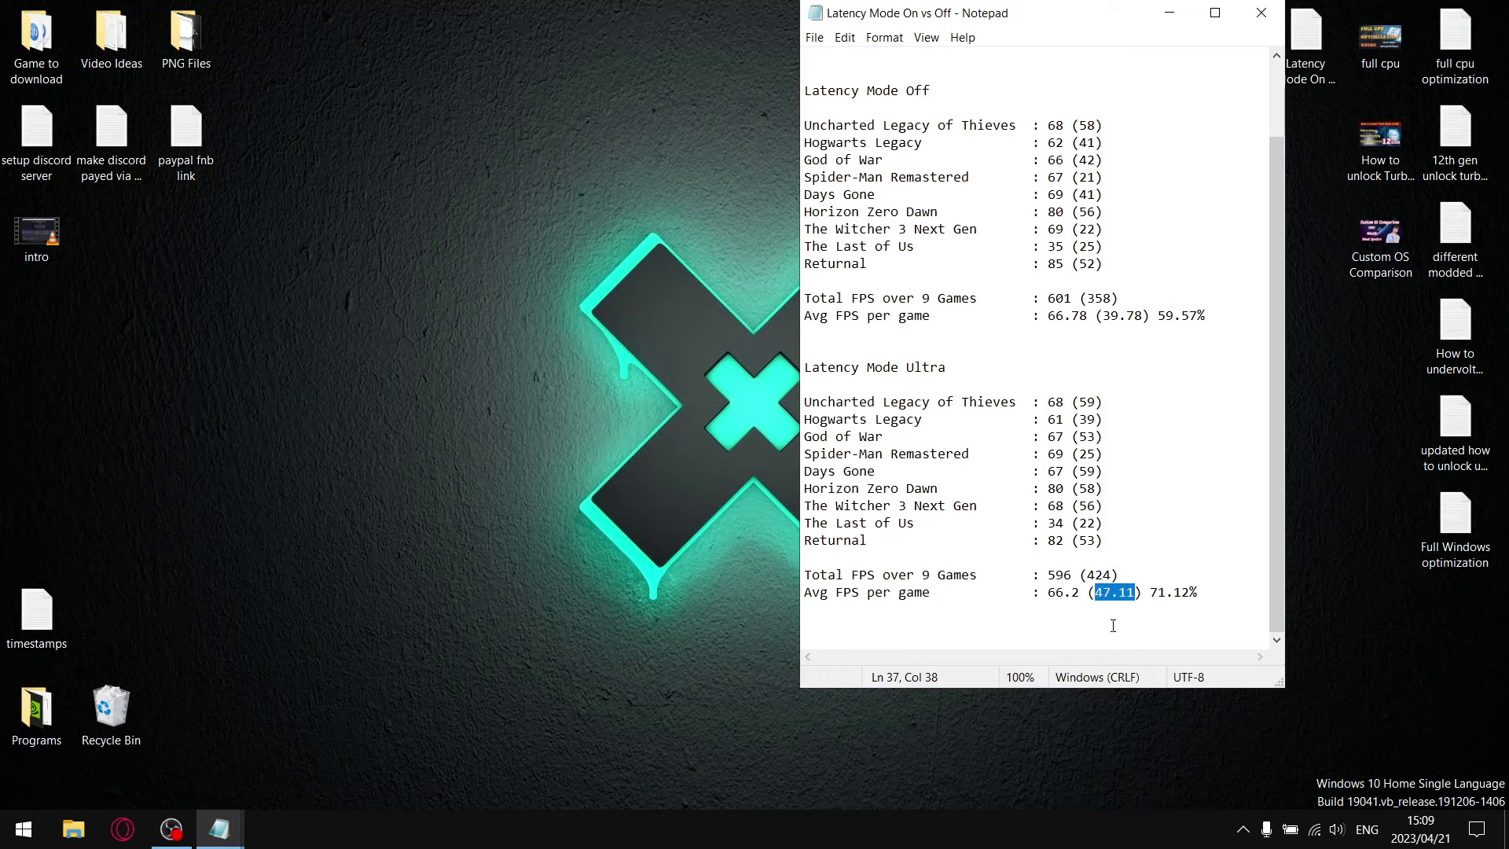
click(1118, 407)
drag(1139, 596, 1096, 594)
click(1135, 593)
drag(1135, 593, 1055, 607)
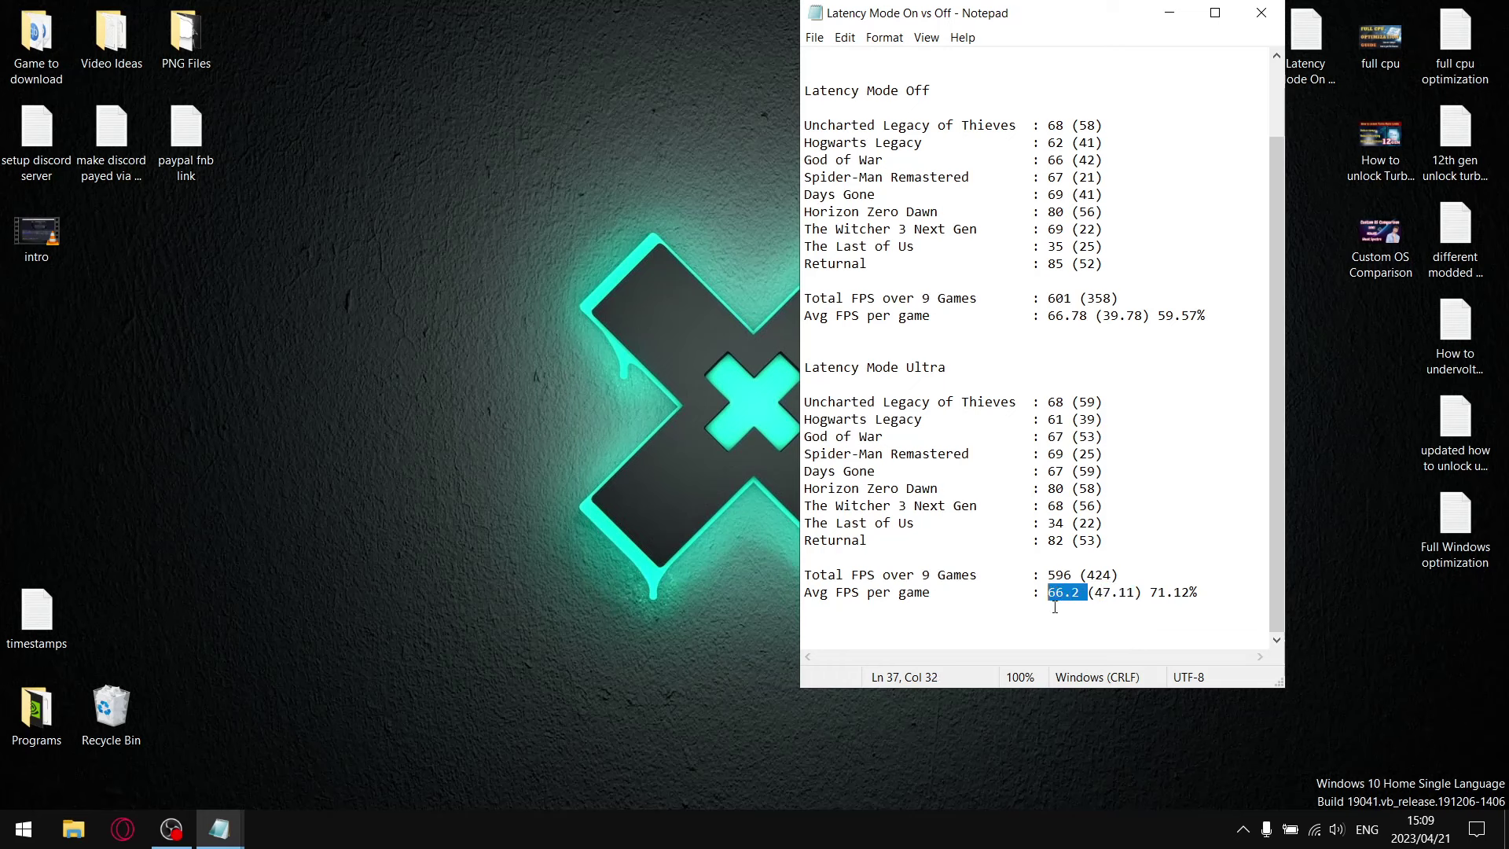
click(1152, 627)
click(1207, 595)
drag(1199, 595, 1146, 595)
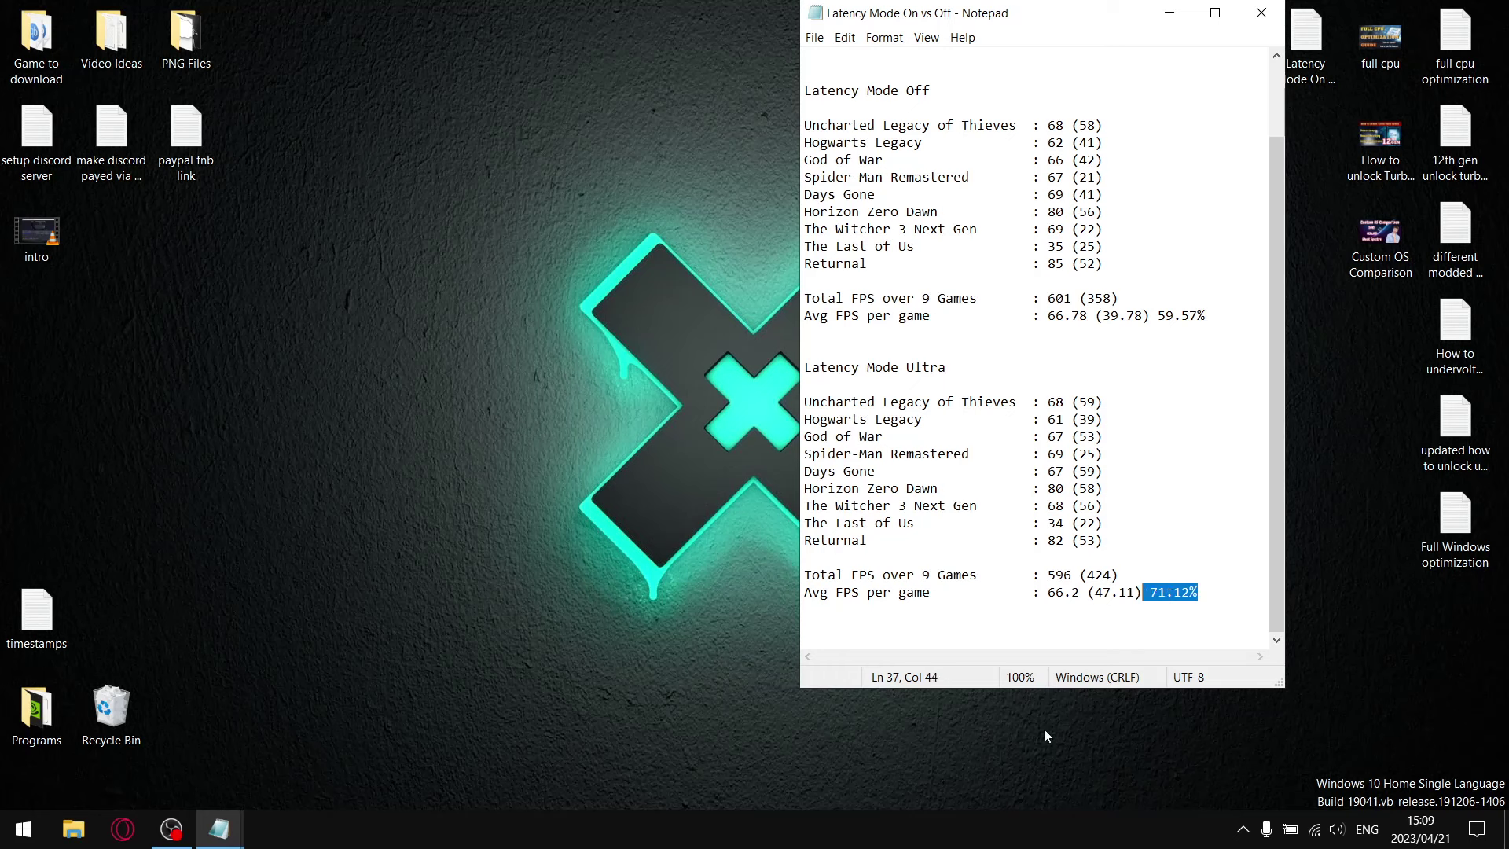
click(1111, 625)
drag(1201, 593, 1149, 594)
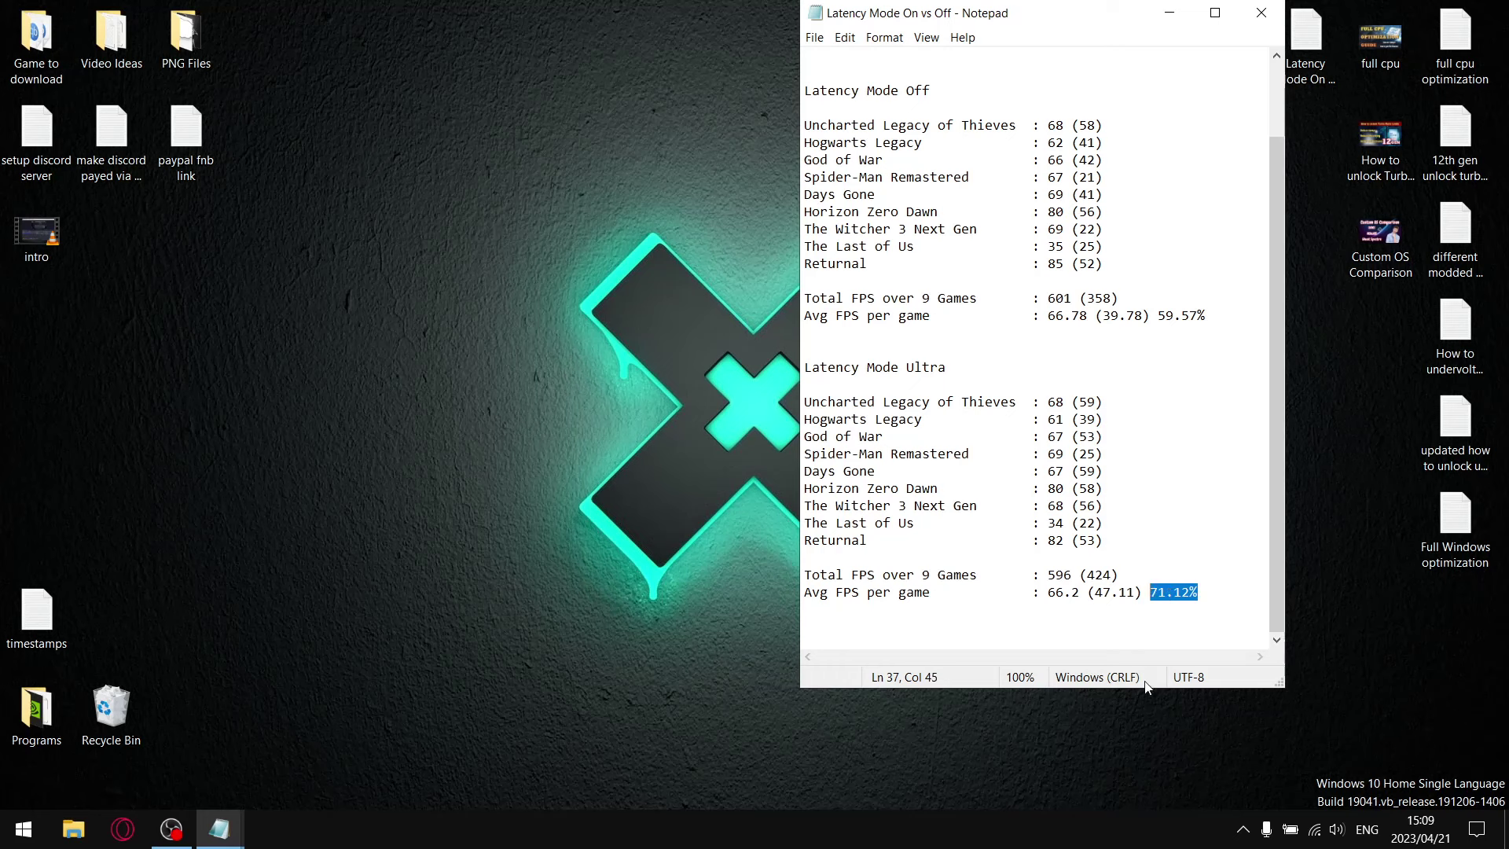
click(1149, 618)
drag(952, 369, 900, 368)
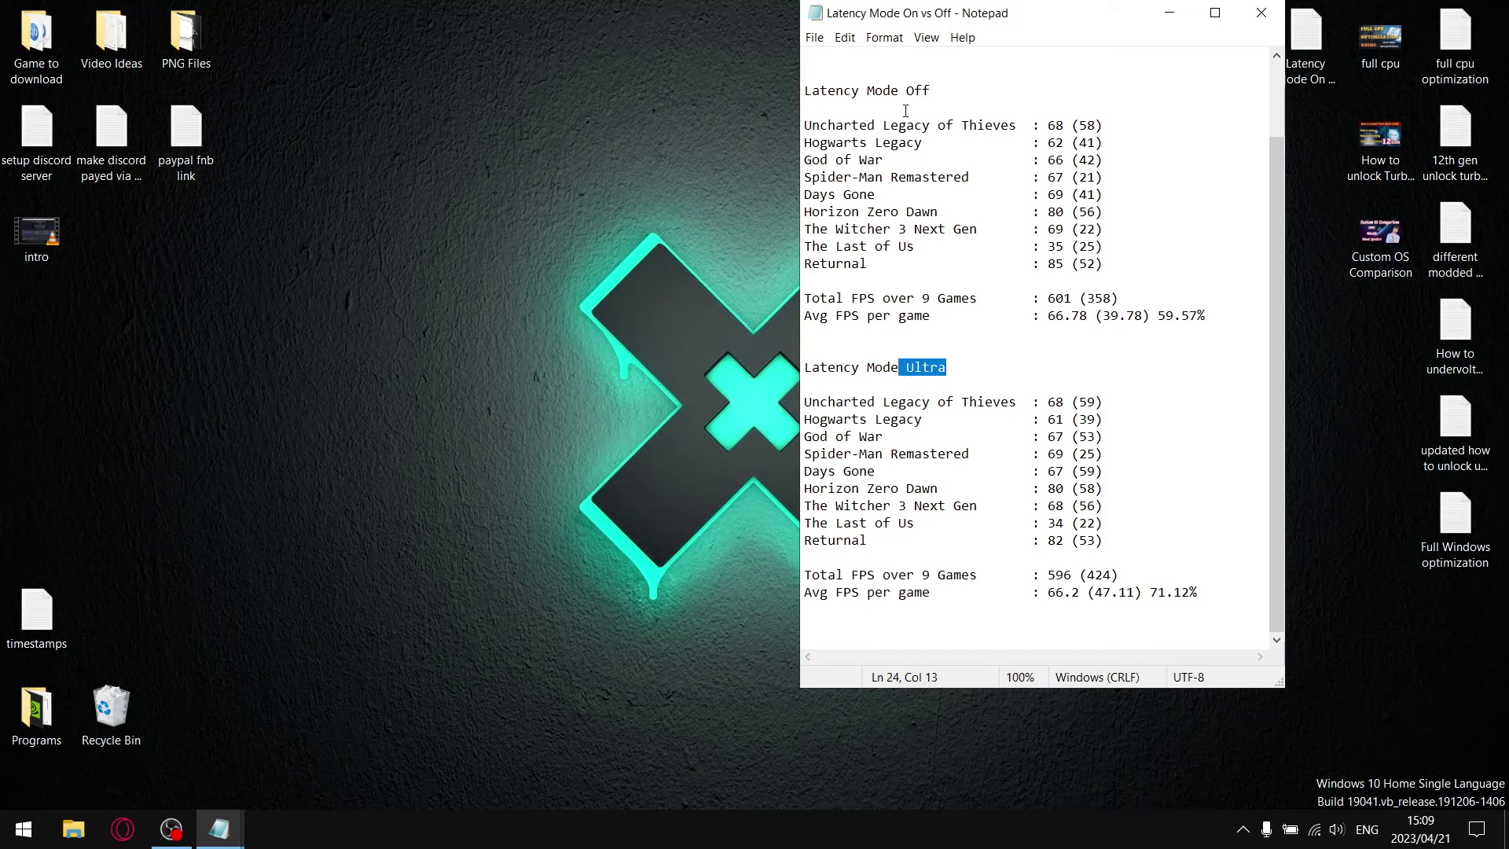
drag(933, 91, 898, 91)
click(911, 298)
Step: Close the Latency Mode On vs Off notes window
click(1254, 14)
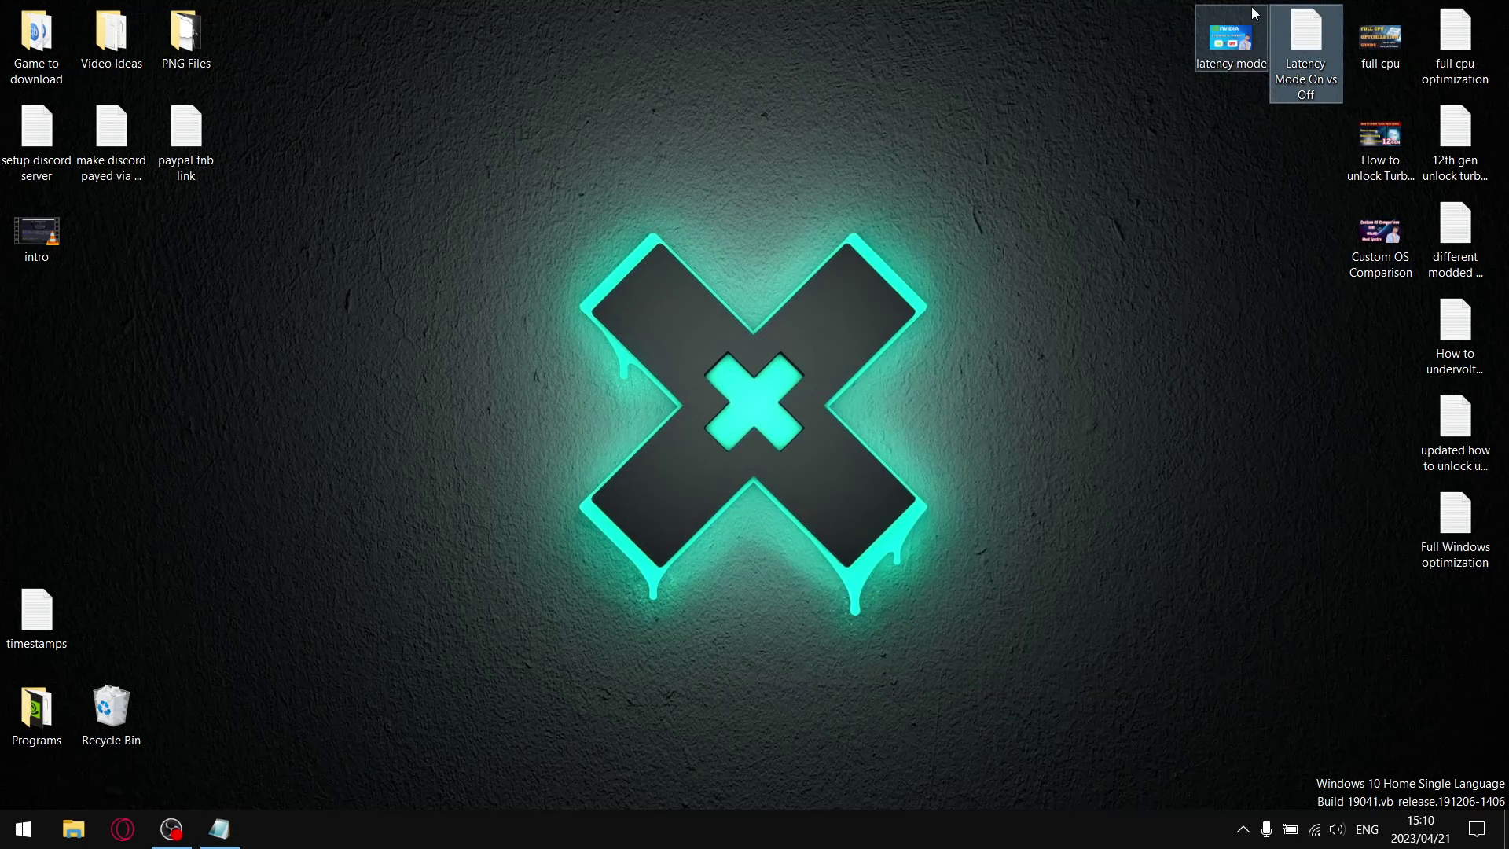